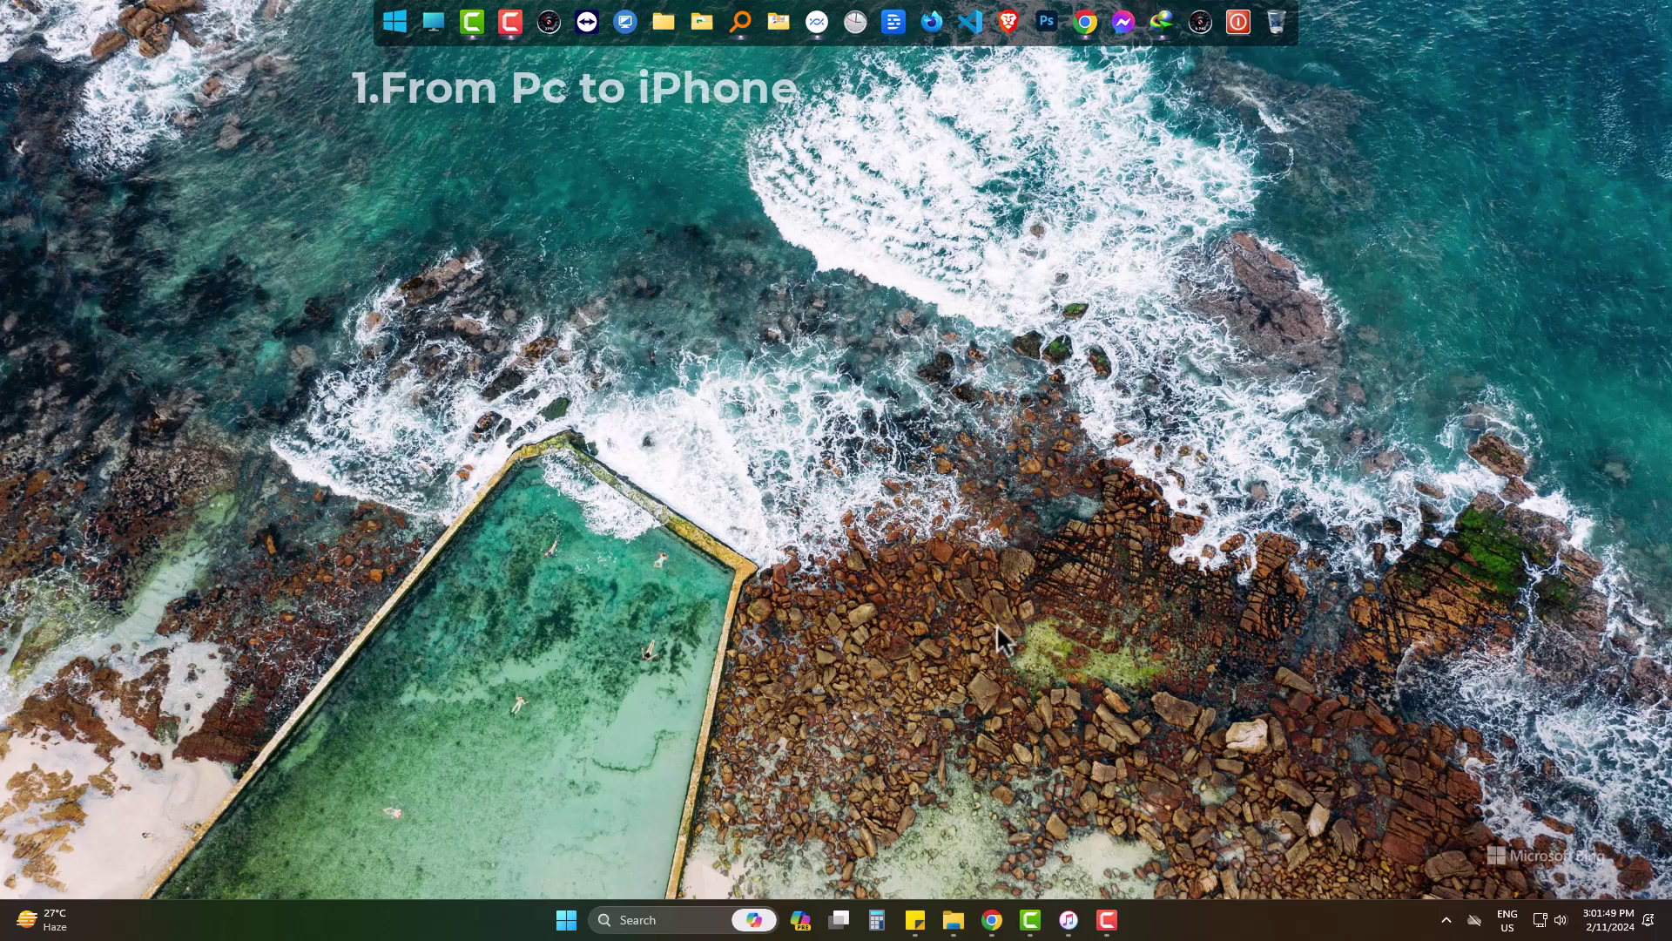
Show the iPhone's File Sharing page in iTunes, listing bKash and Chrome.
{"action": "left_click", "coordinate": [1069, 920]}
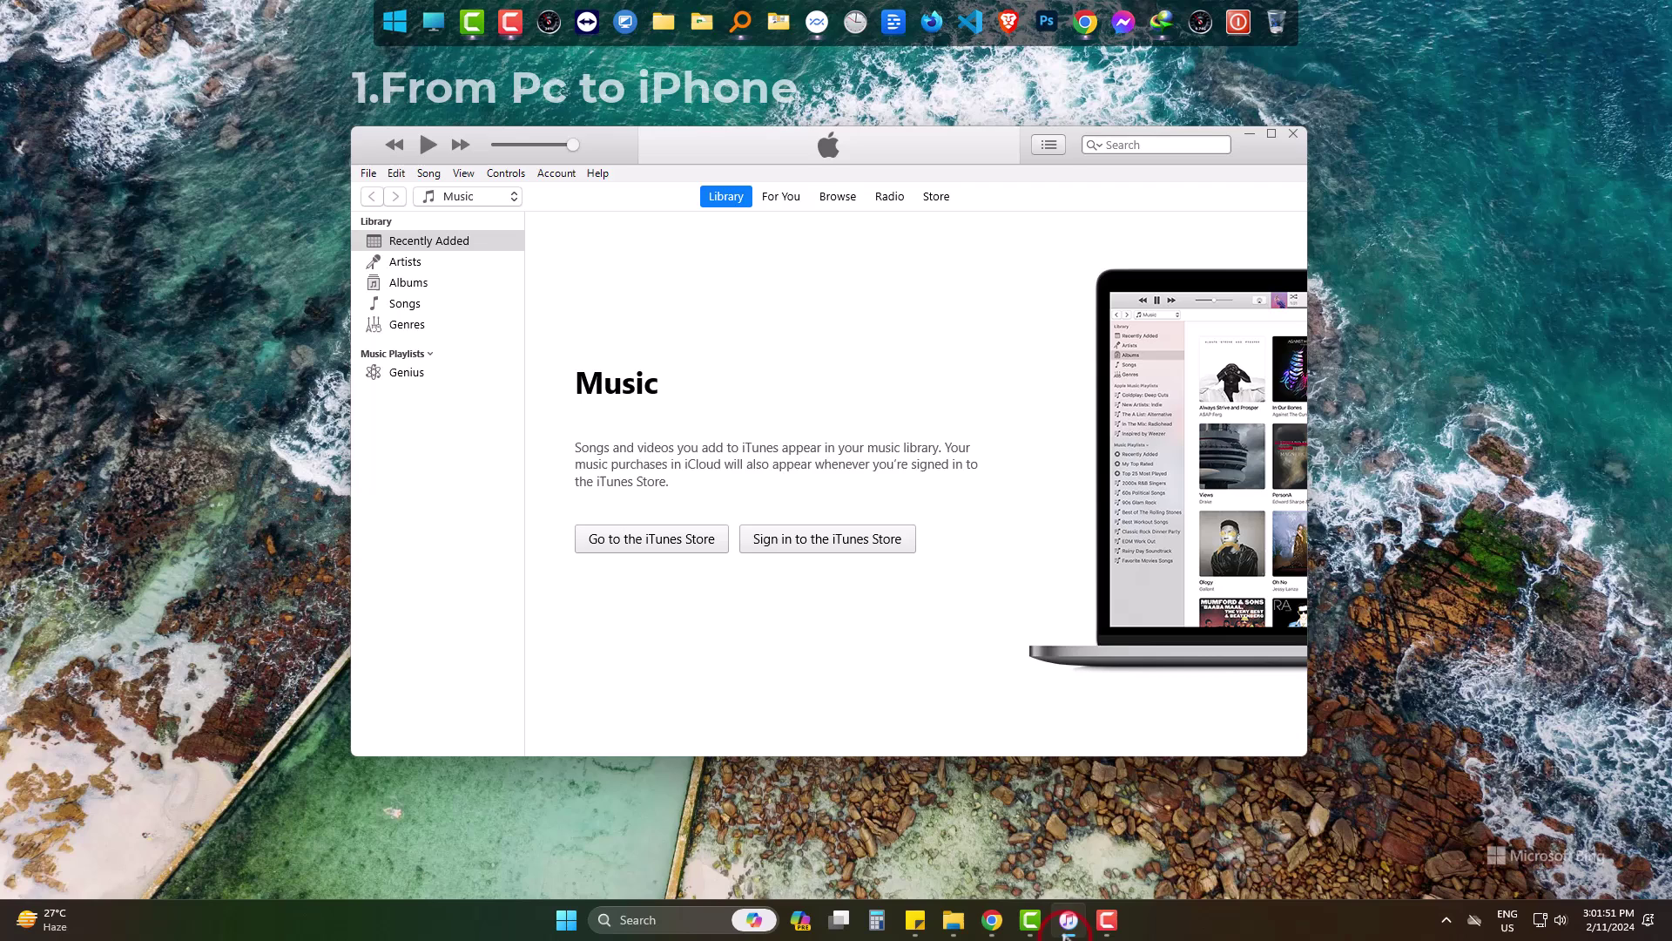
{"action": "left_click", "coordinate": [835, 649]}
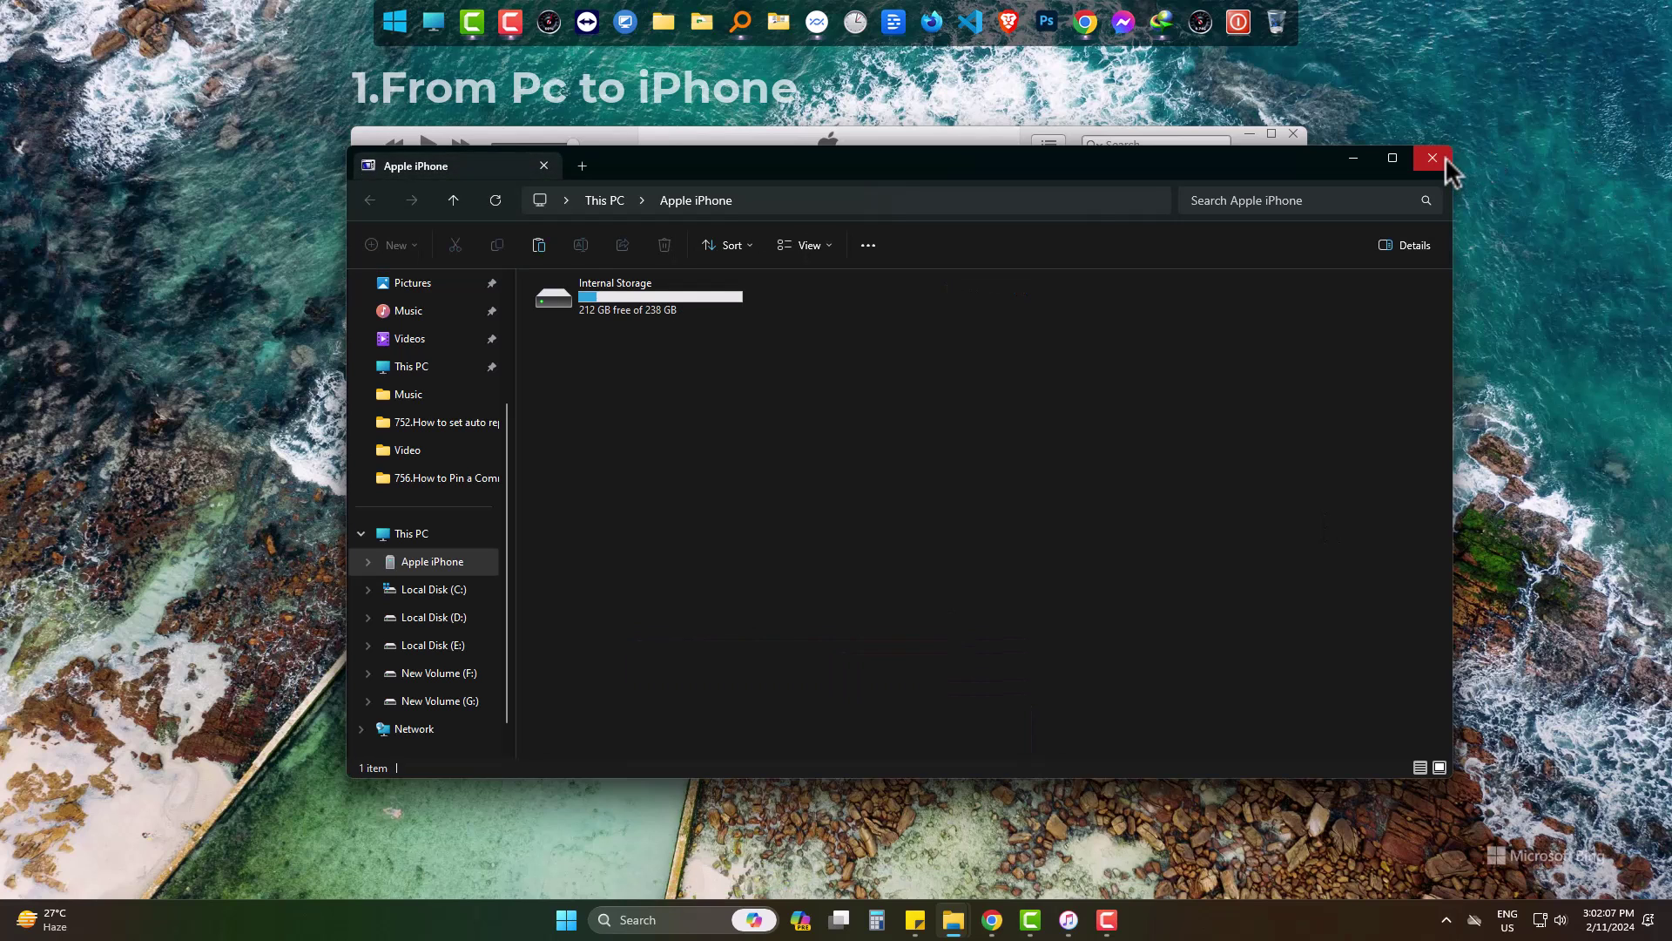
{"action": "left_click", "coordinate": [1433, 158]}
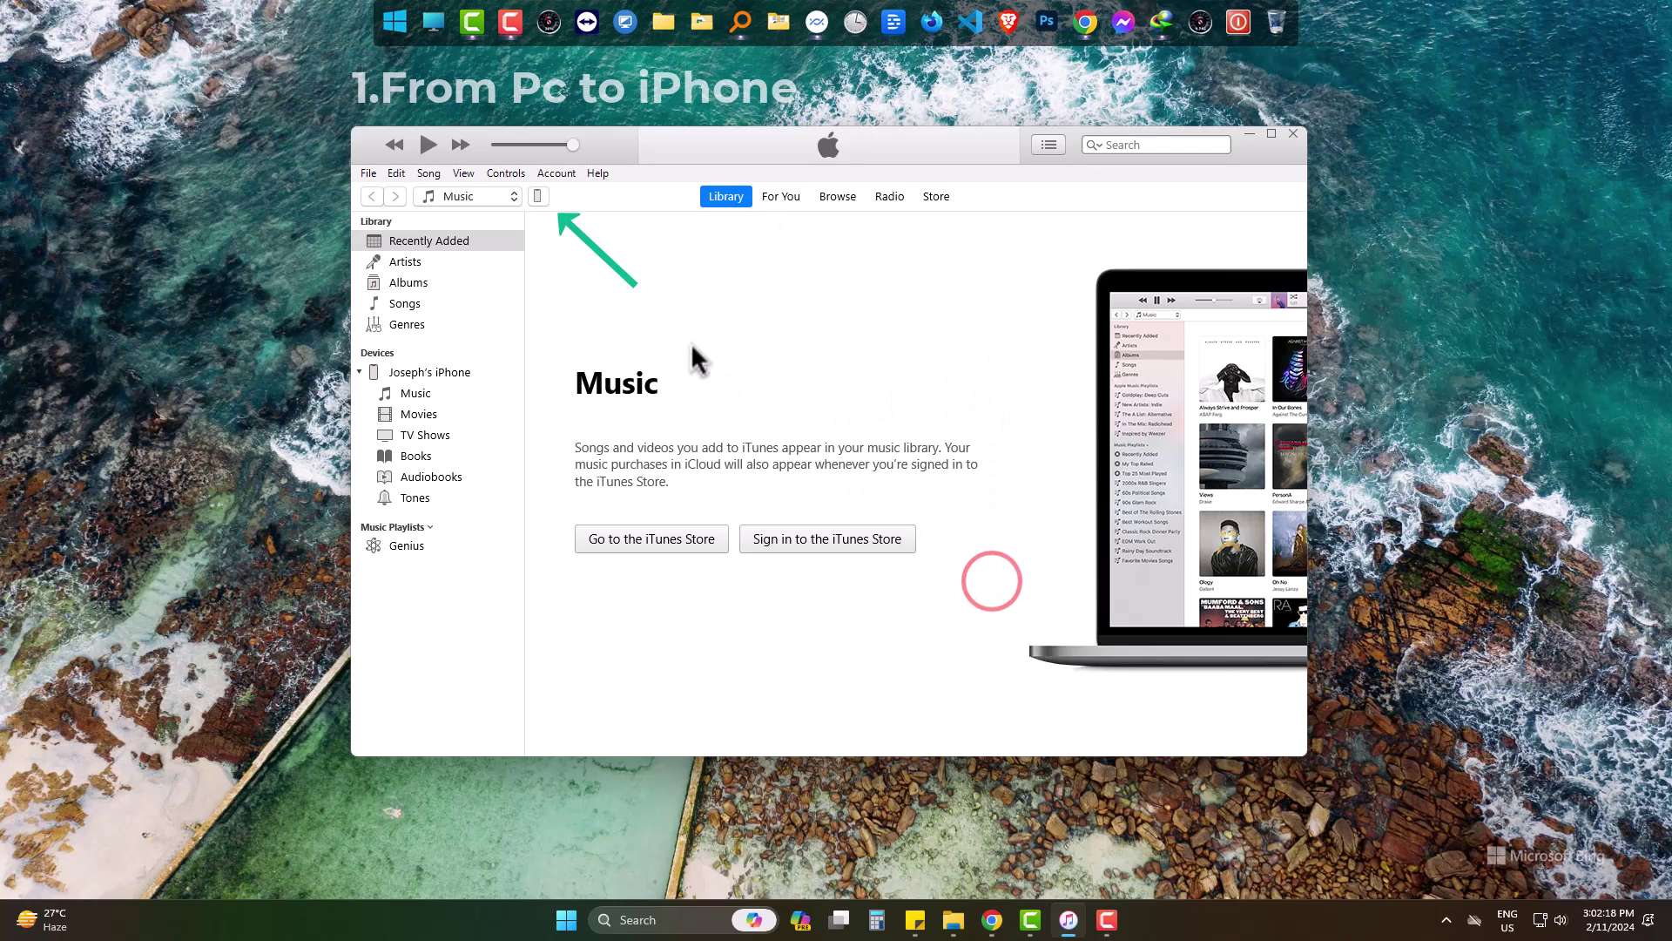
{"action": "left_click", "coordinate": [542, 197]}
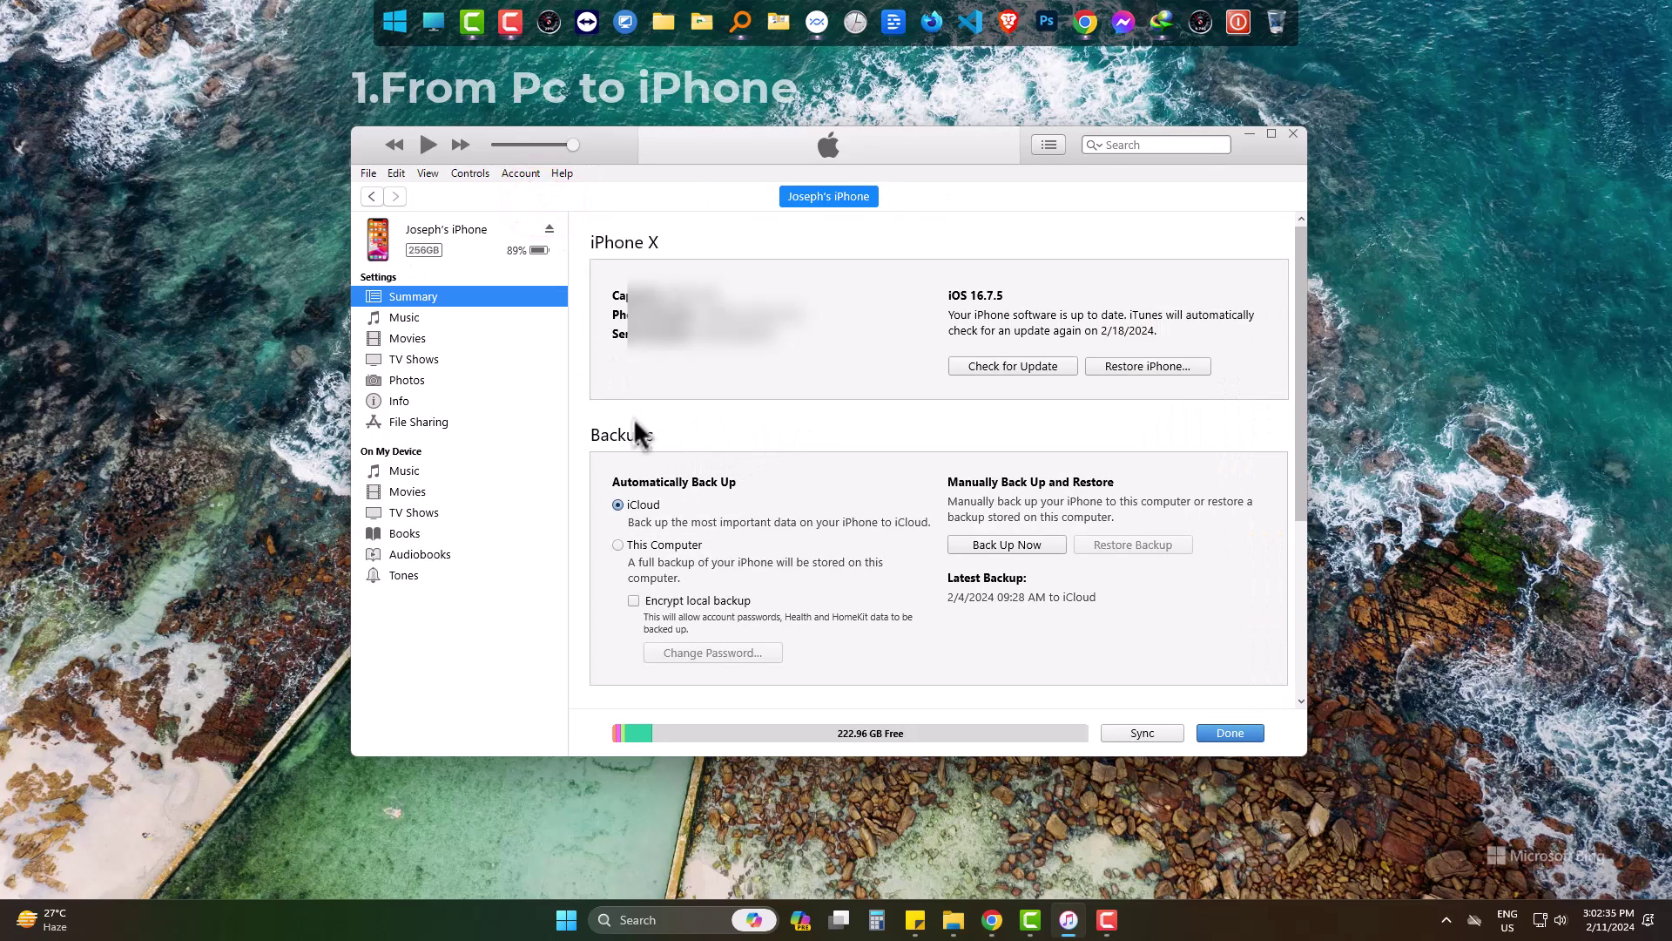
{"action": "left_click", "coordinate": [467, 431]}
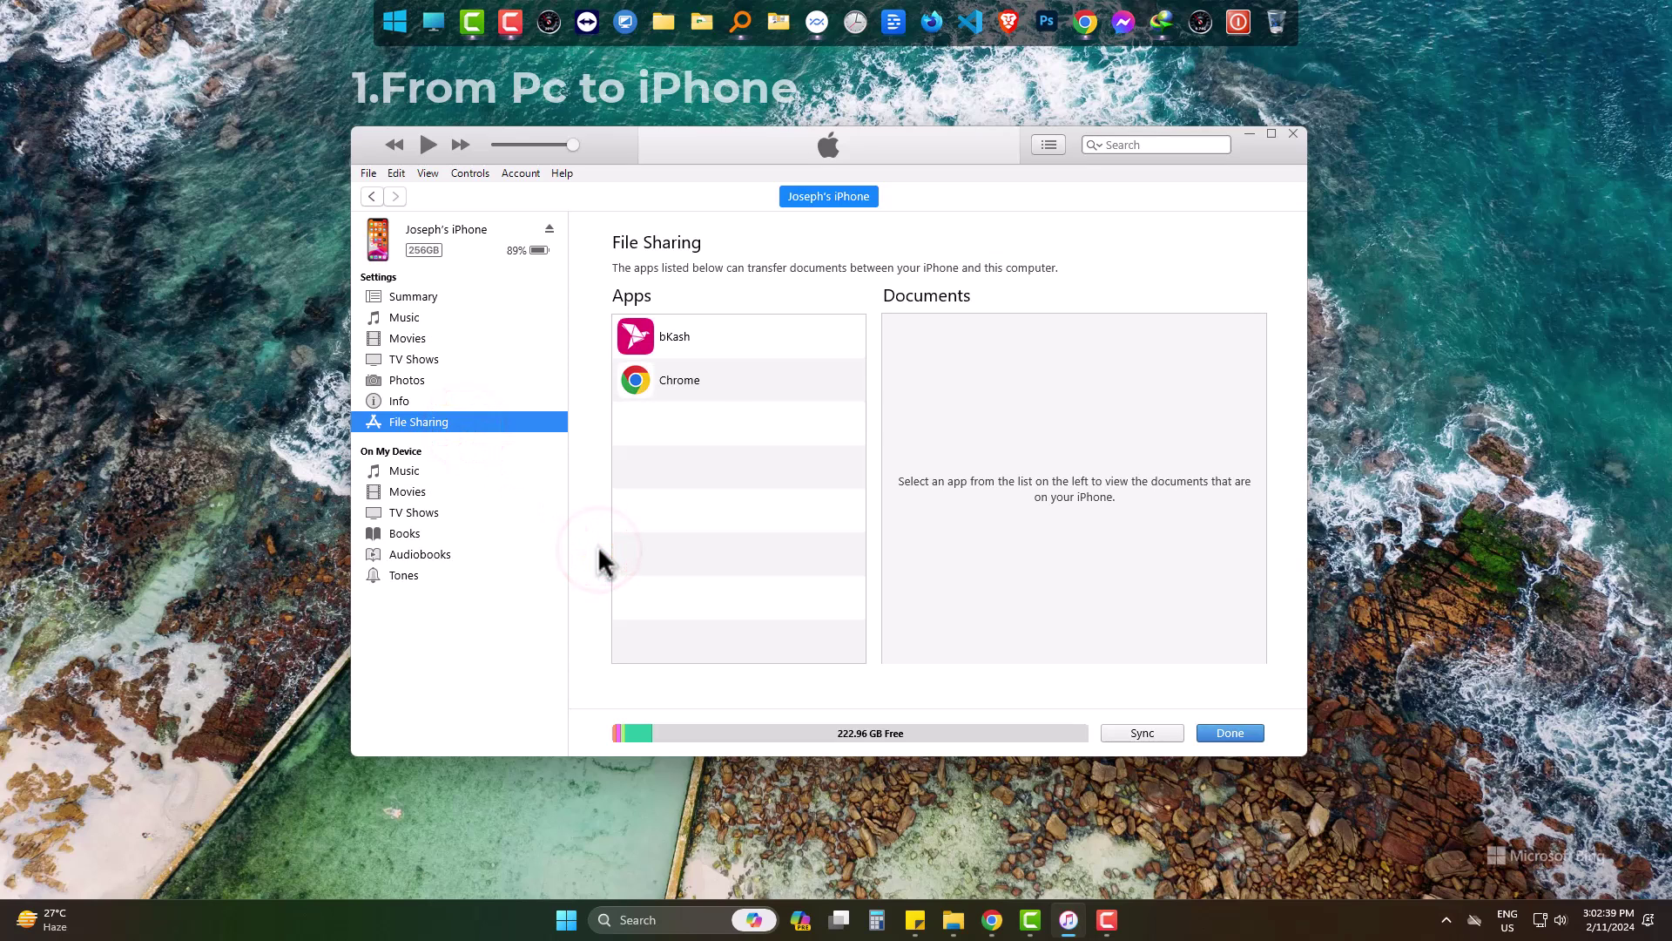
Drag both videos from the z folder into Chrome's Documents list in iTunes.
{"action": "left_click", "coordinate": [783, 392]}
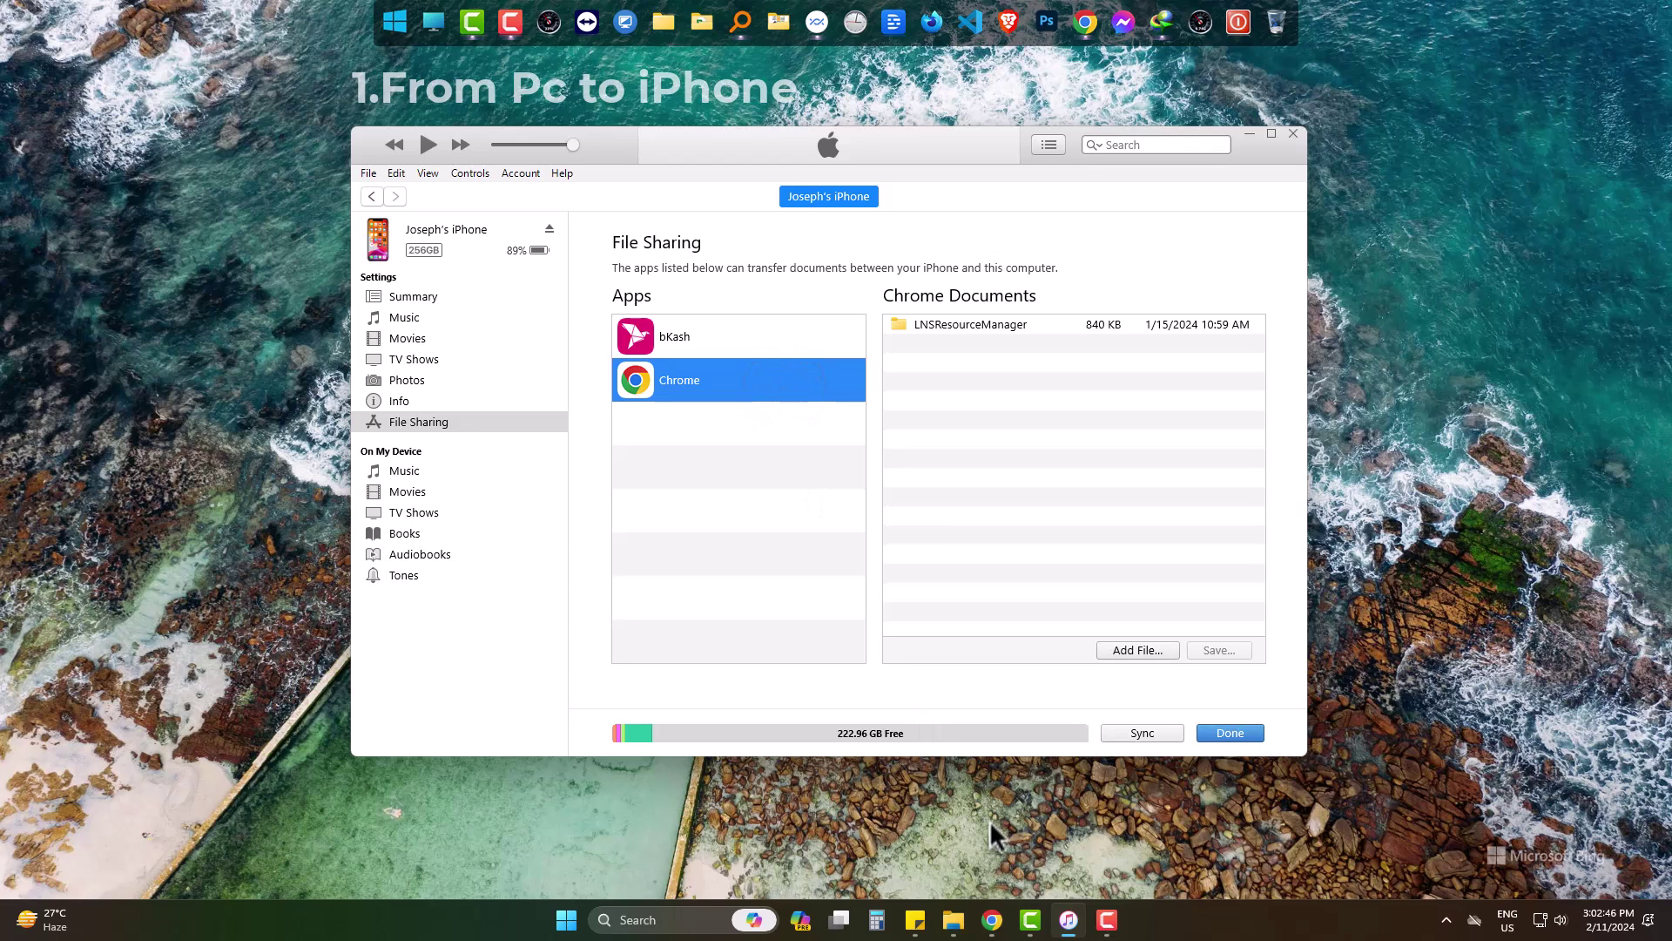
{"action": "left_click", "coordinate": [958, 923]}
{"action": "left_click", "coordinate": [1031, 840]}
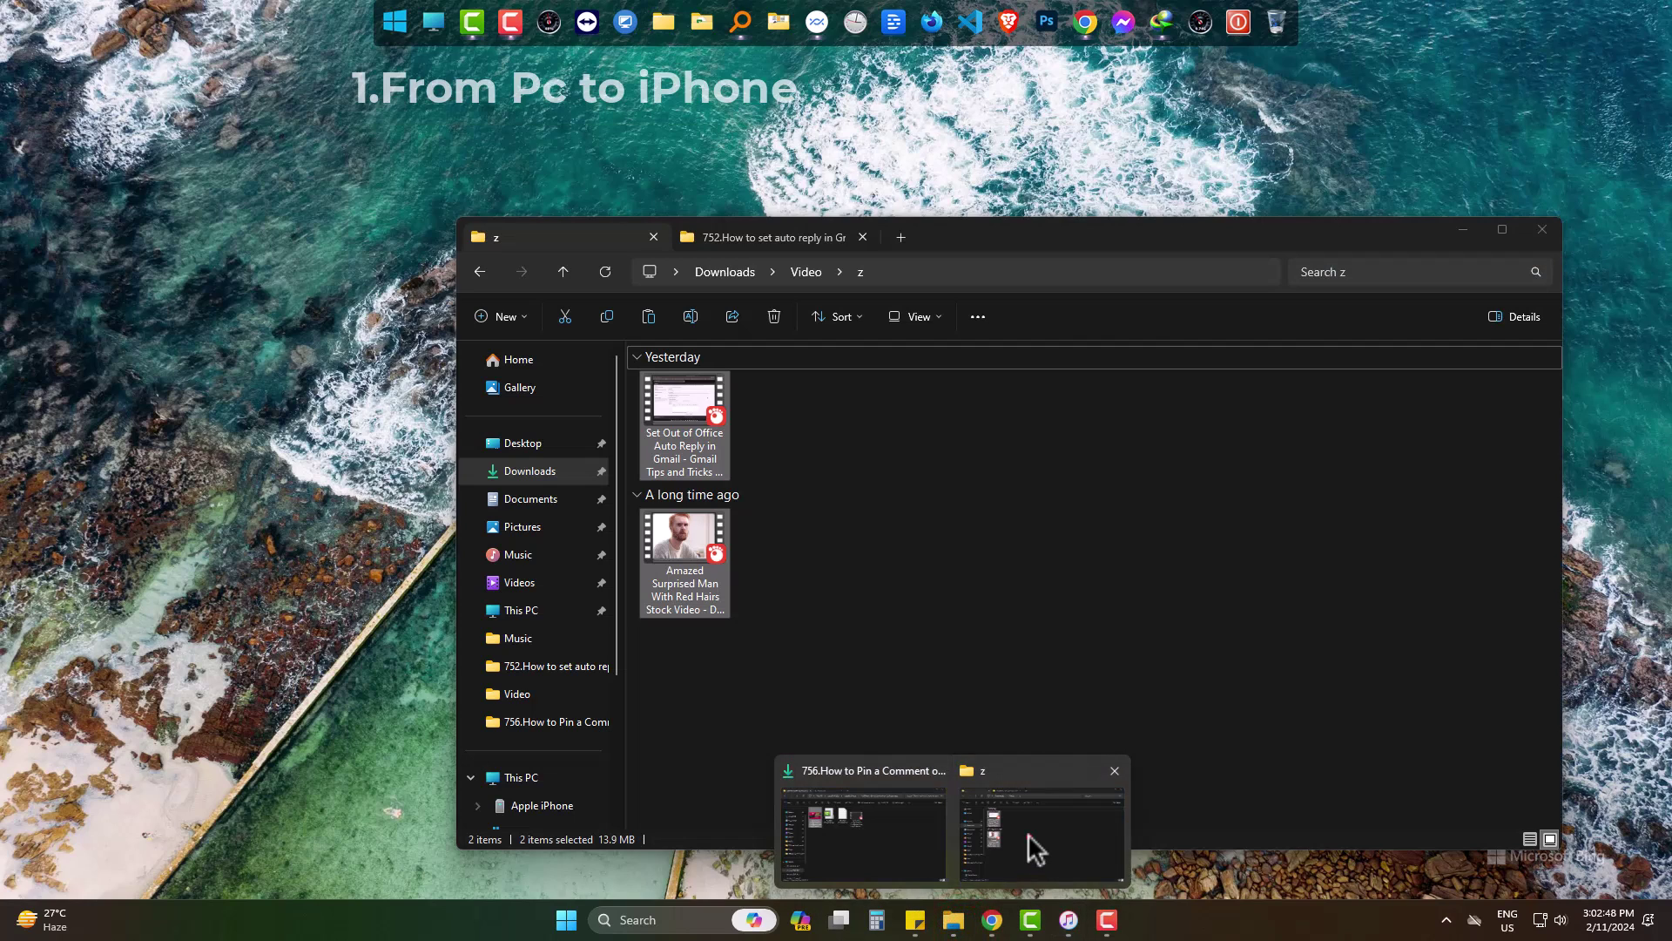
{"action": "left_click_drag", "start_coordinate": [1392, 234], "coordinate": [1352, 548]}
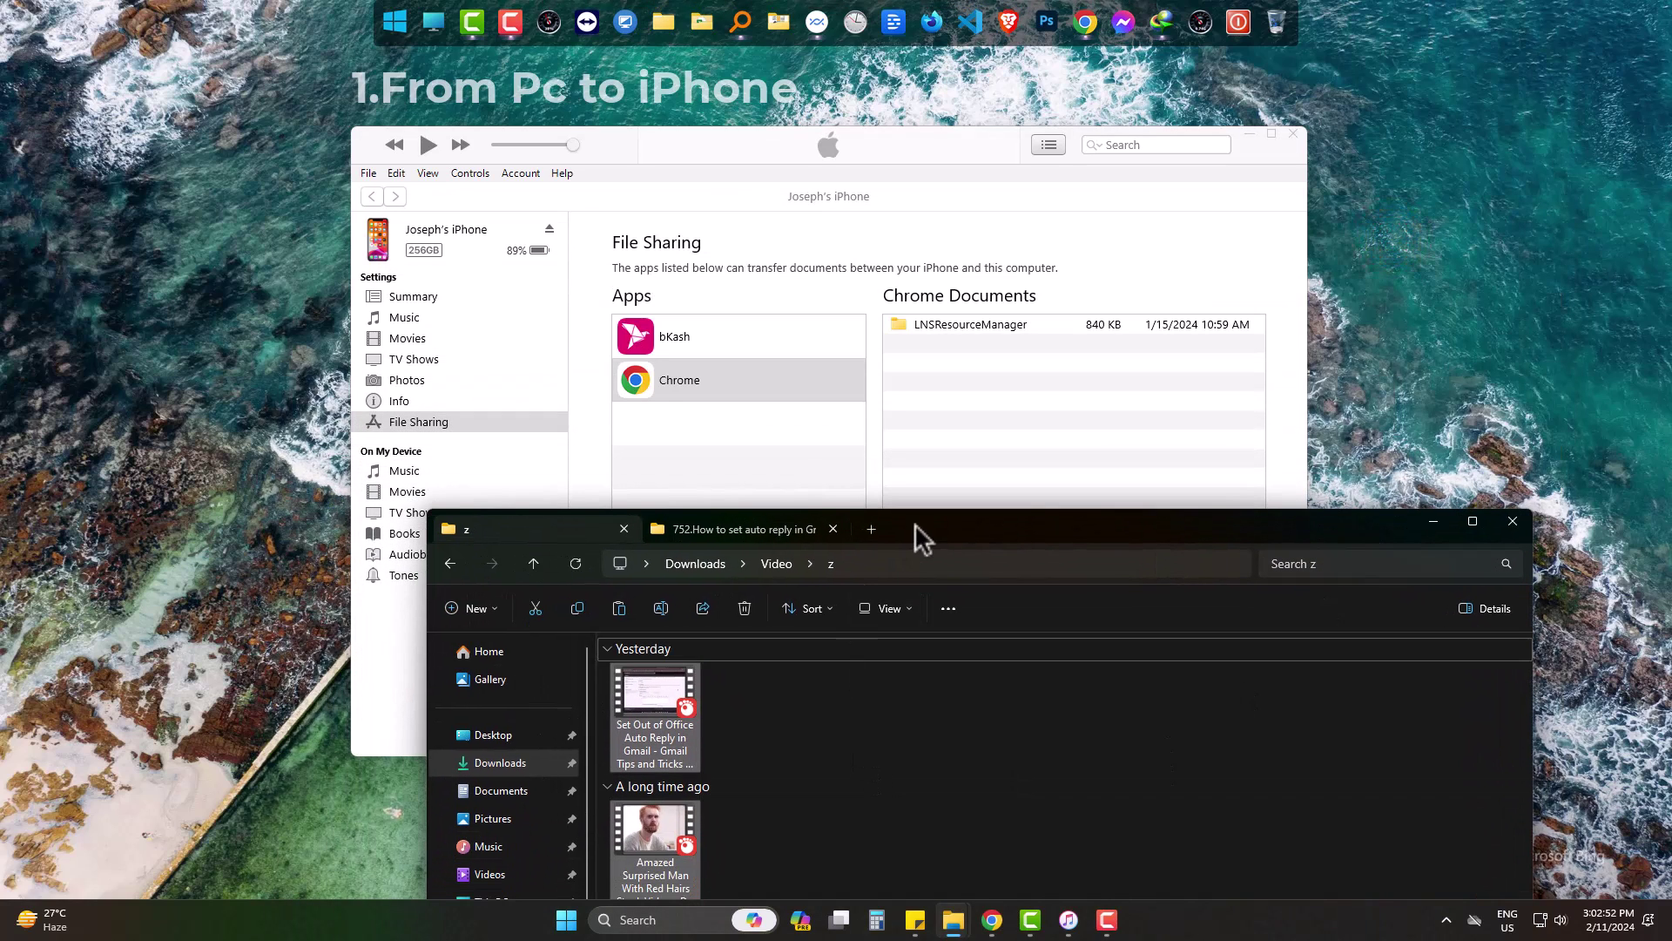
{"action": "mouse_move", "coordinate": [783, 843]}
{"action": "left_mouse_down"}
{"action": "mouse_move", "coordinate": [613, 705]}
{"action": "mouse_move", "coordinate": [967, 452]}
{"action": "left_mouse_up"}
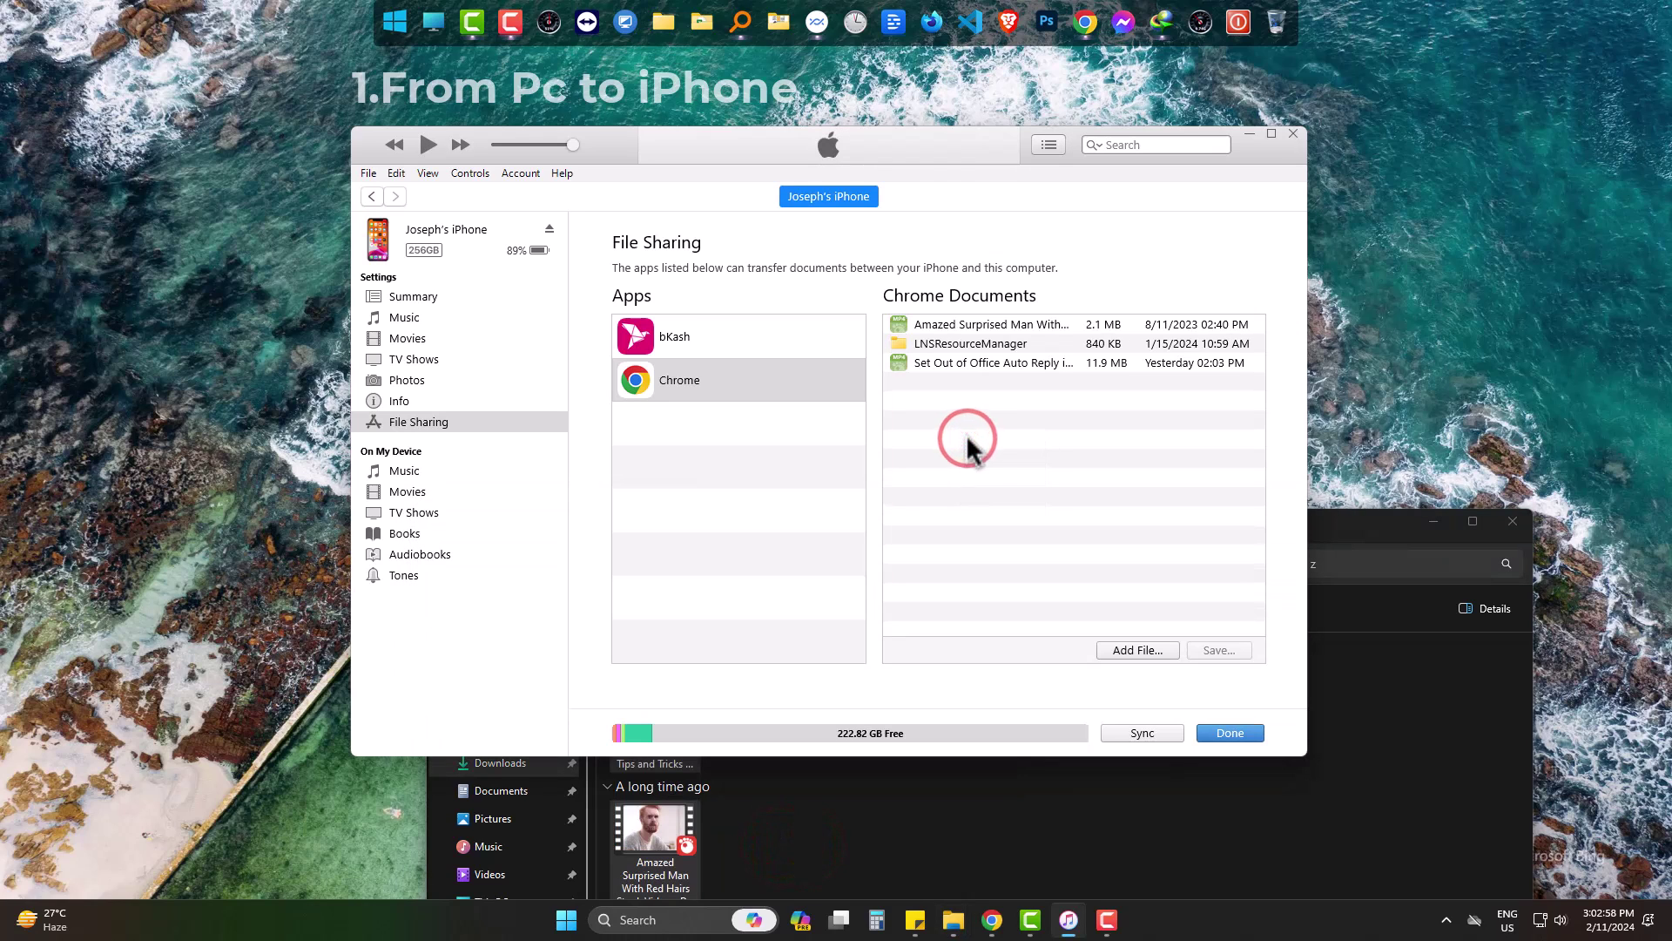
{"action": "left_click", "coordinate": [962, 325]}
{"action": "left_click", "coordinate": [968, 362], "text": "ctrl"}
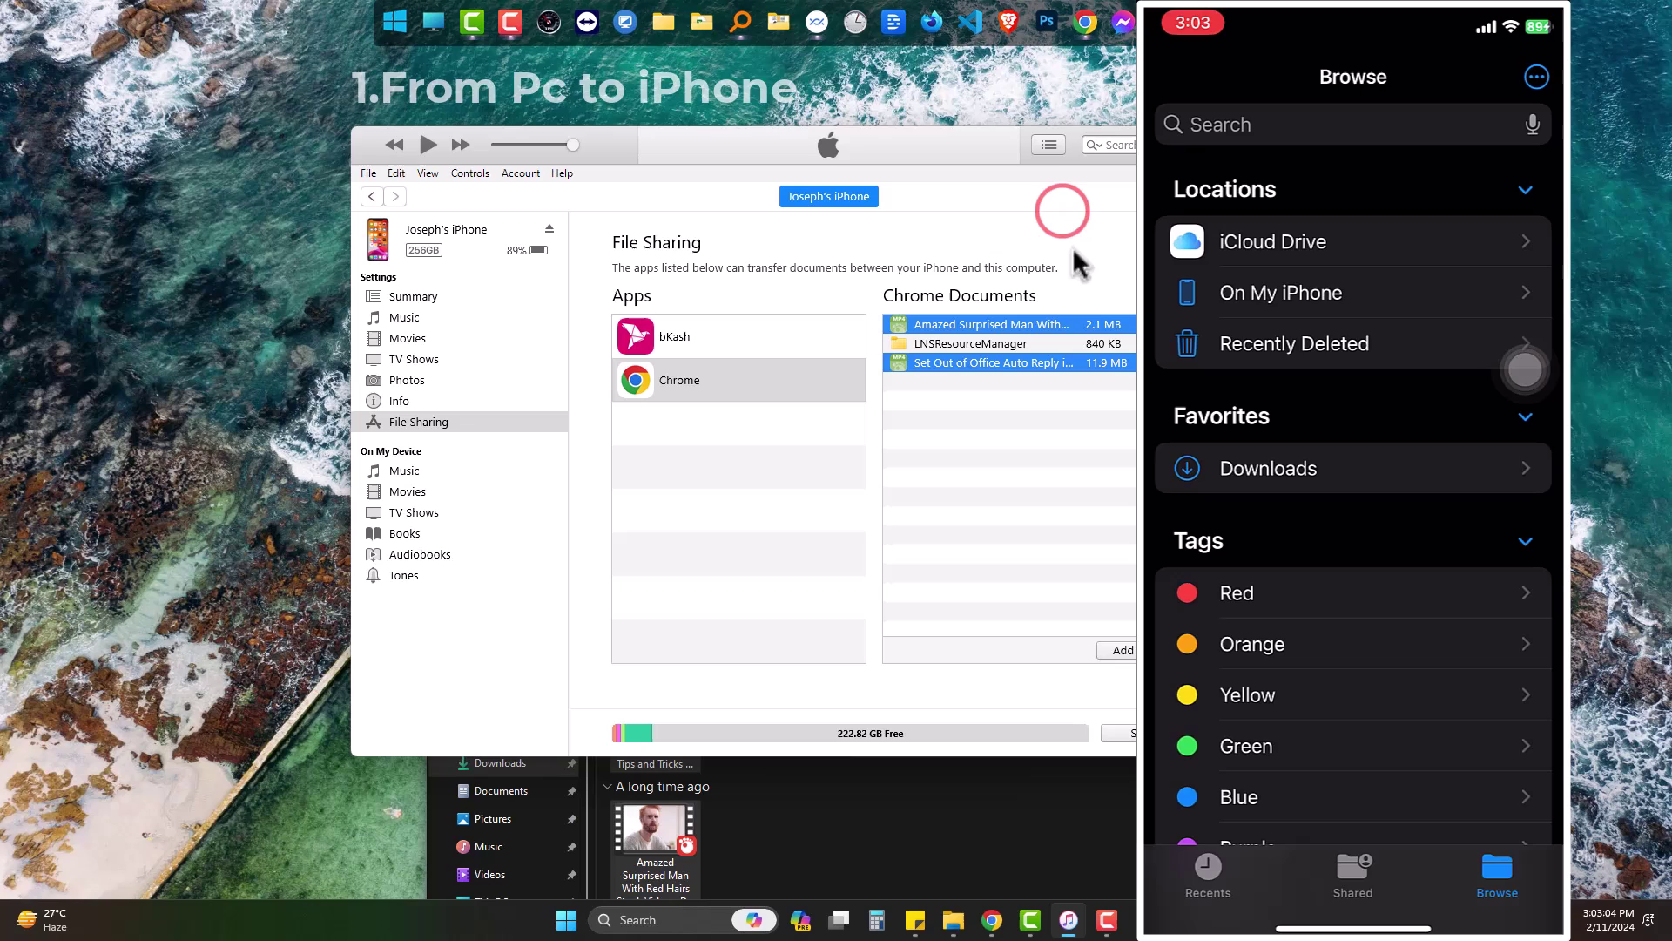
Deselect the two copied videos in Chrome Documents.
{"action": "left_click", "coordinate": [1110, 267]}
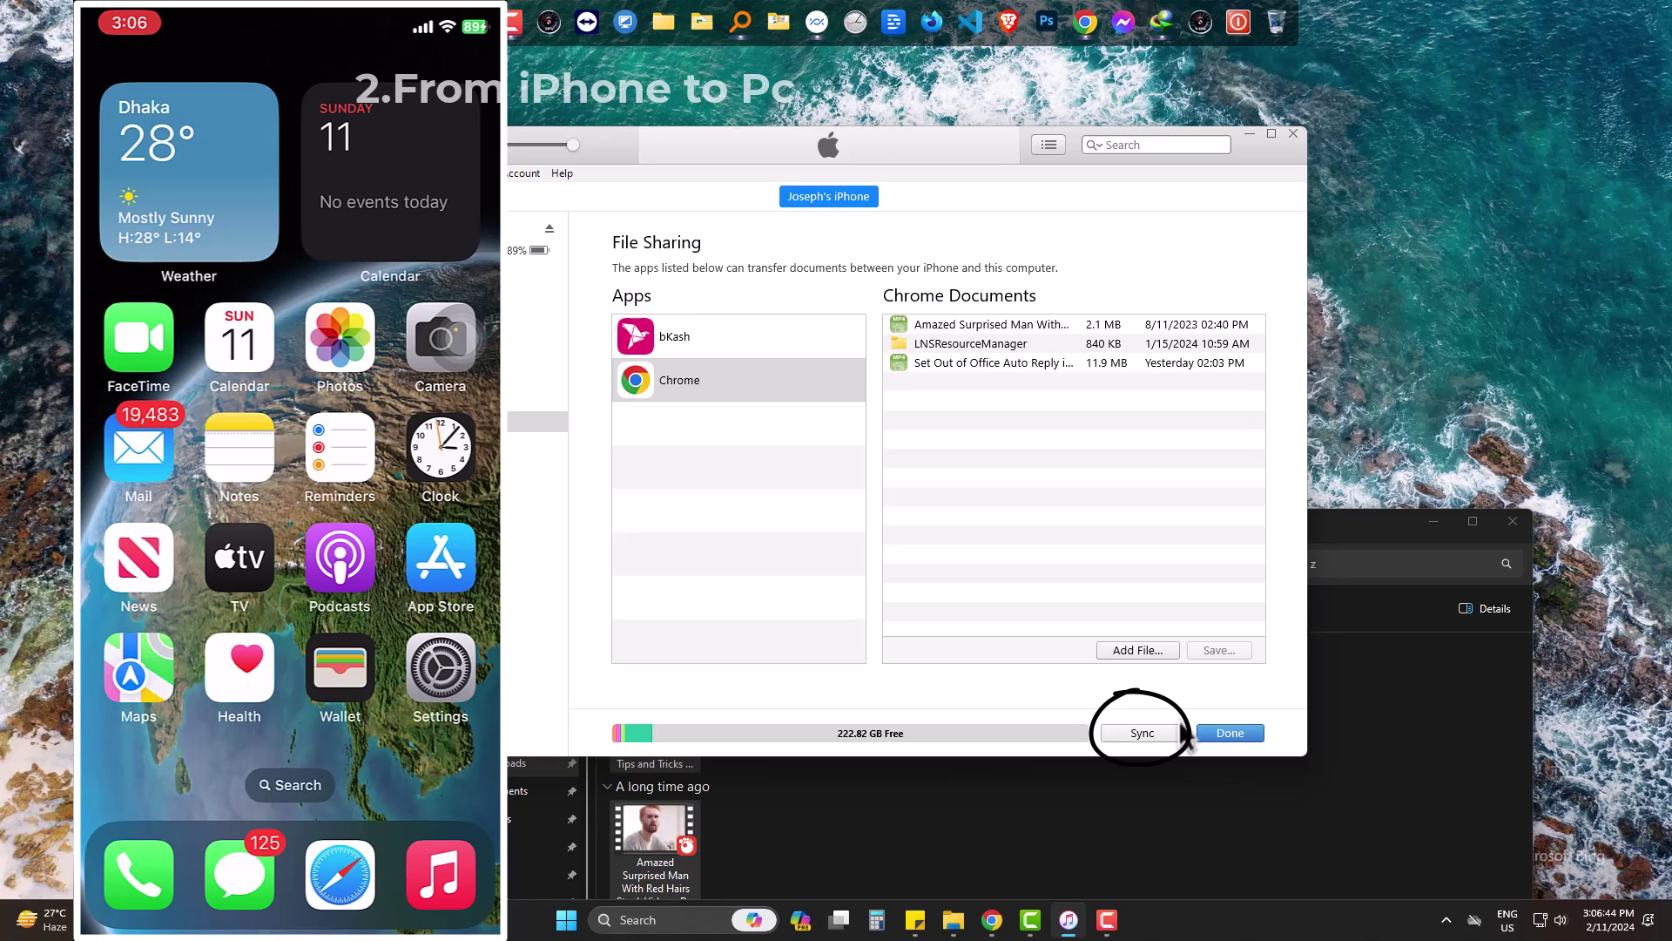
Sync the iPhone and drag IMG_0216.MOV from Chrome Documents into the z folder.
{"action": "left_click", "coordinate": [1179, 730]}
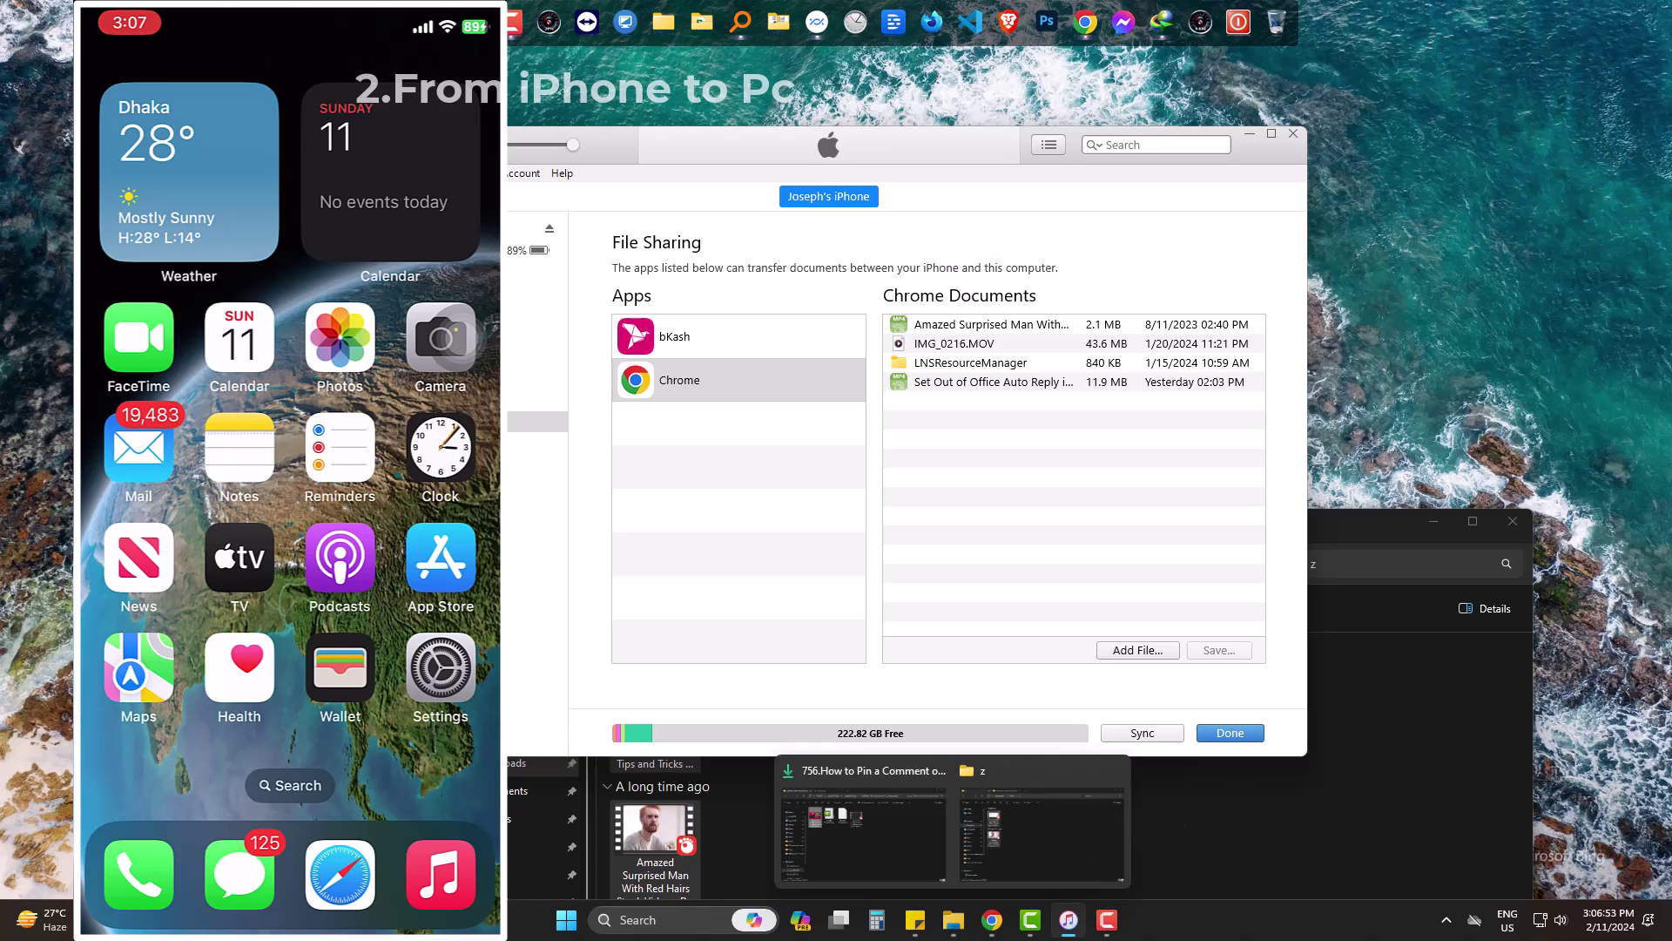
{"action": "left_click", "coordinate": [918, 346]}
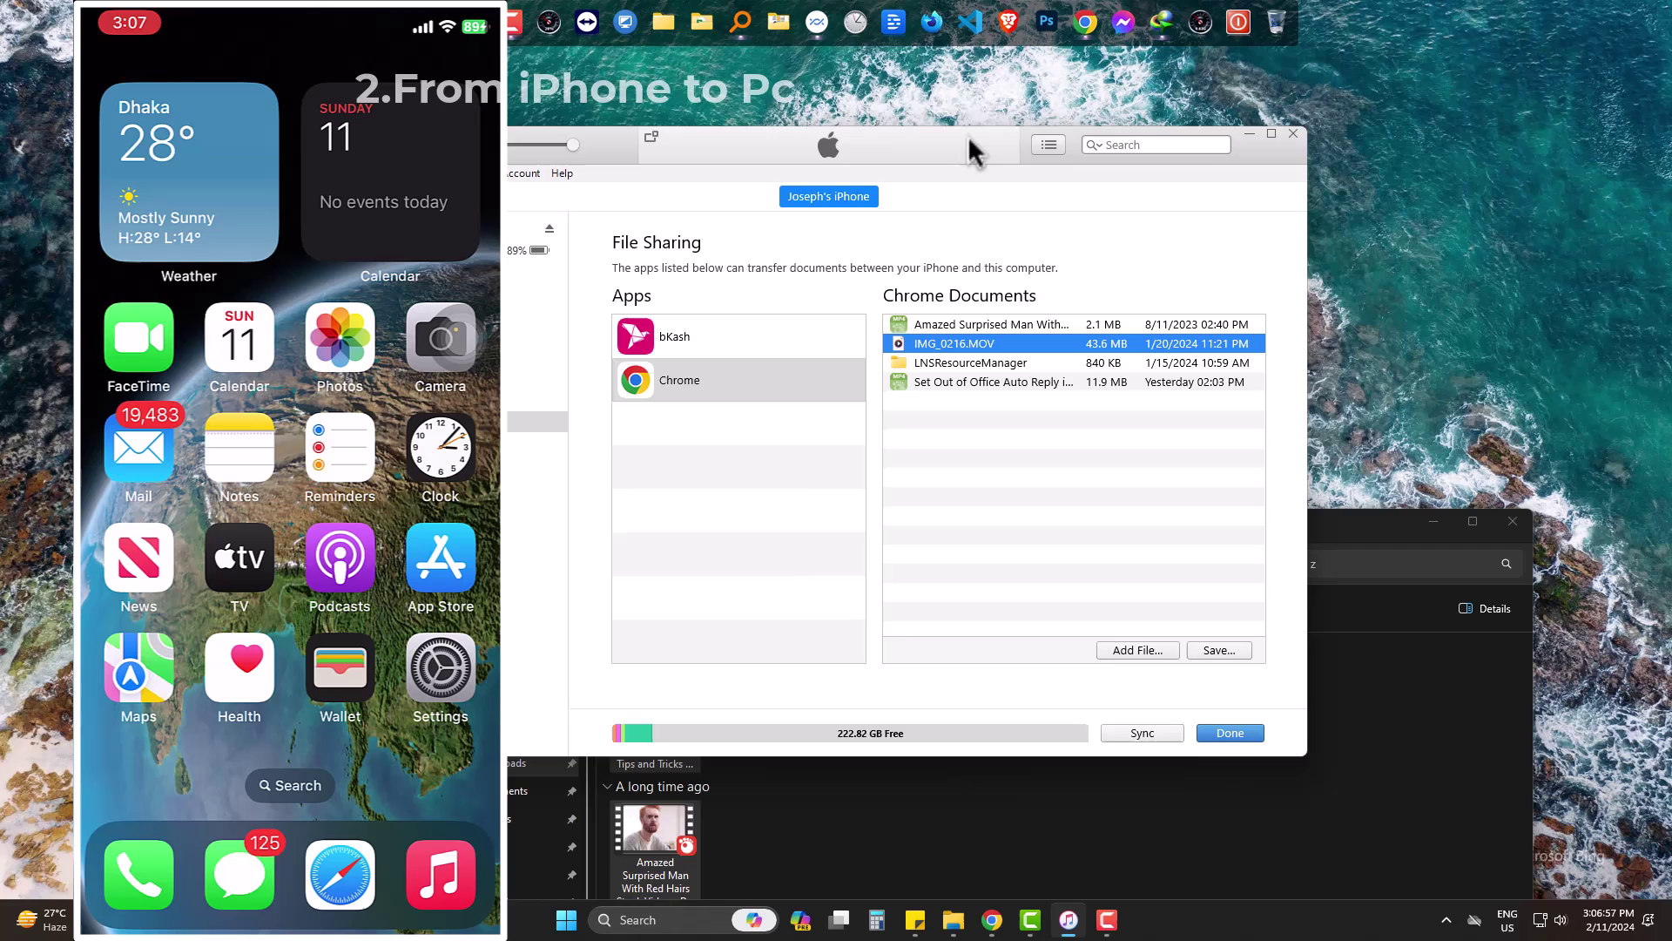
{"action": "left_click_drag", "start_coordinate": [971, 146], "coordinate": [712, 108]}
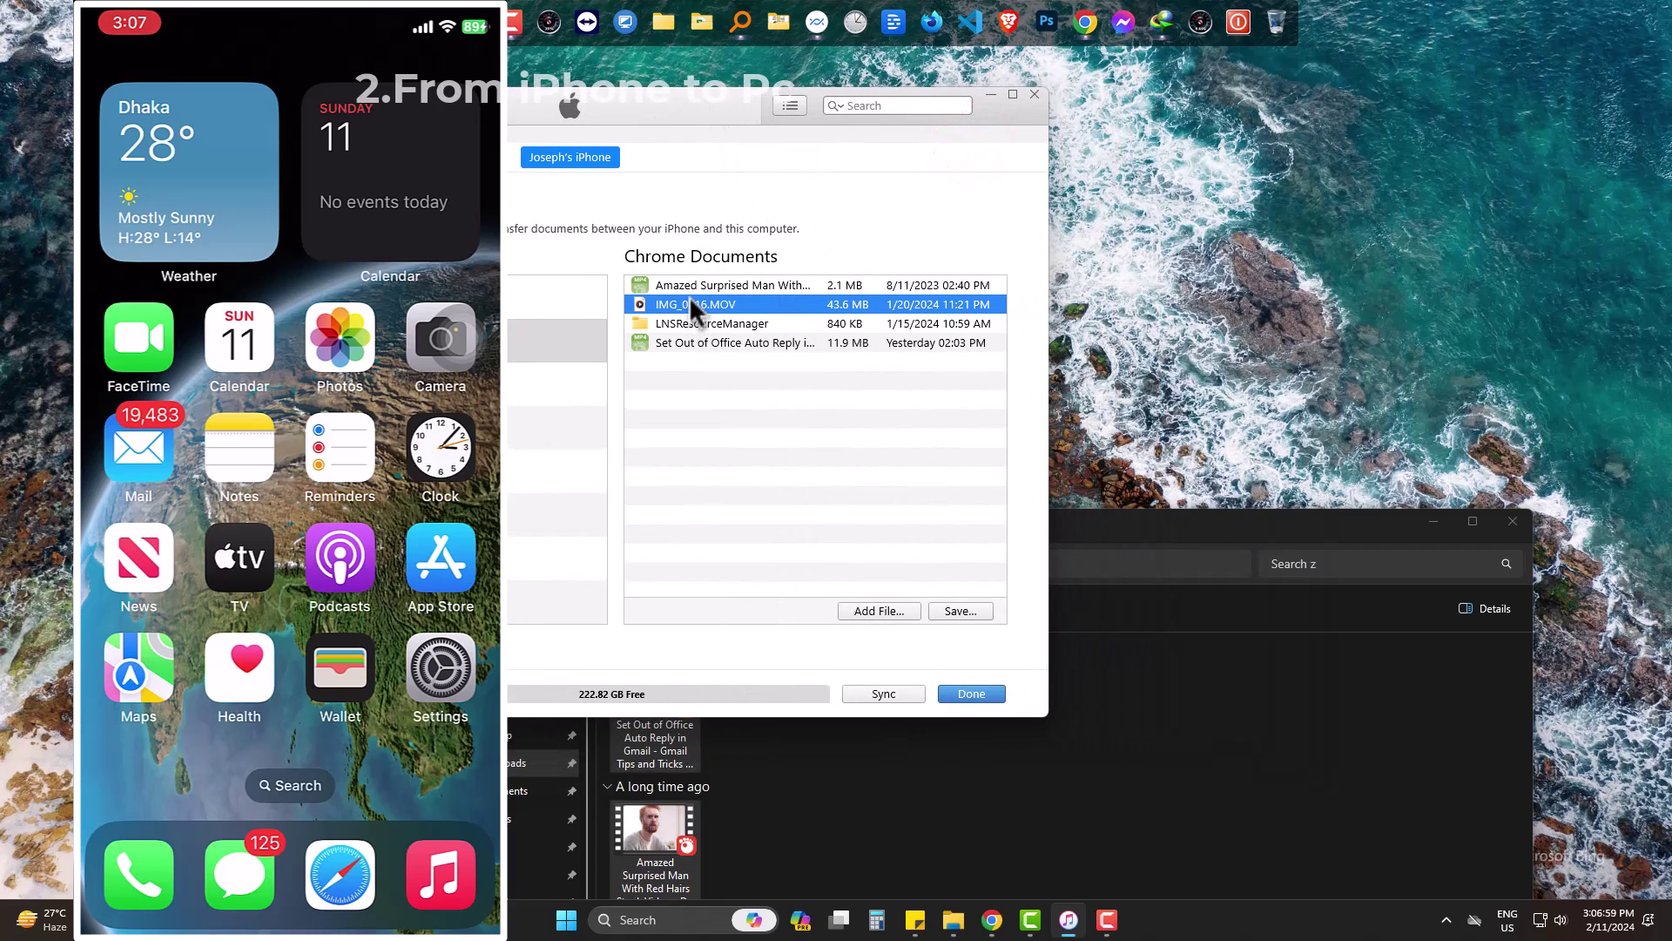
{"action": "left_click_drag", "start_coordinate": [689, 297], "coordinate": [982, 776]}
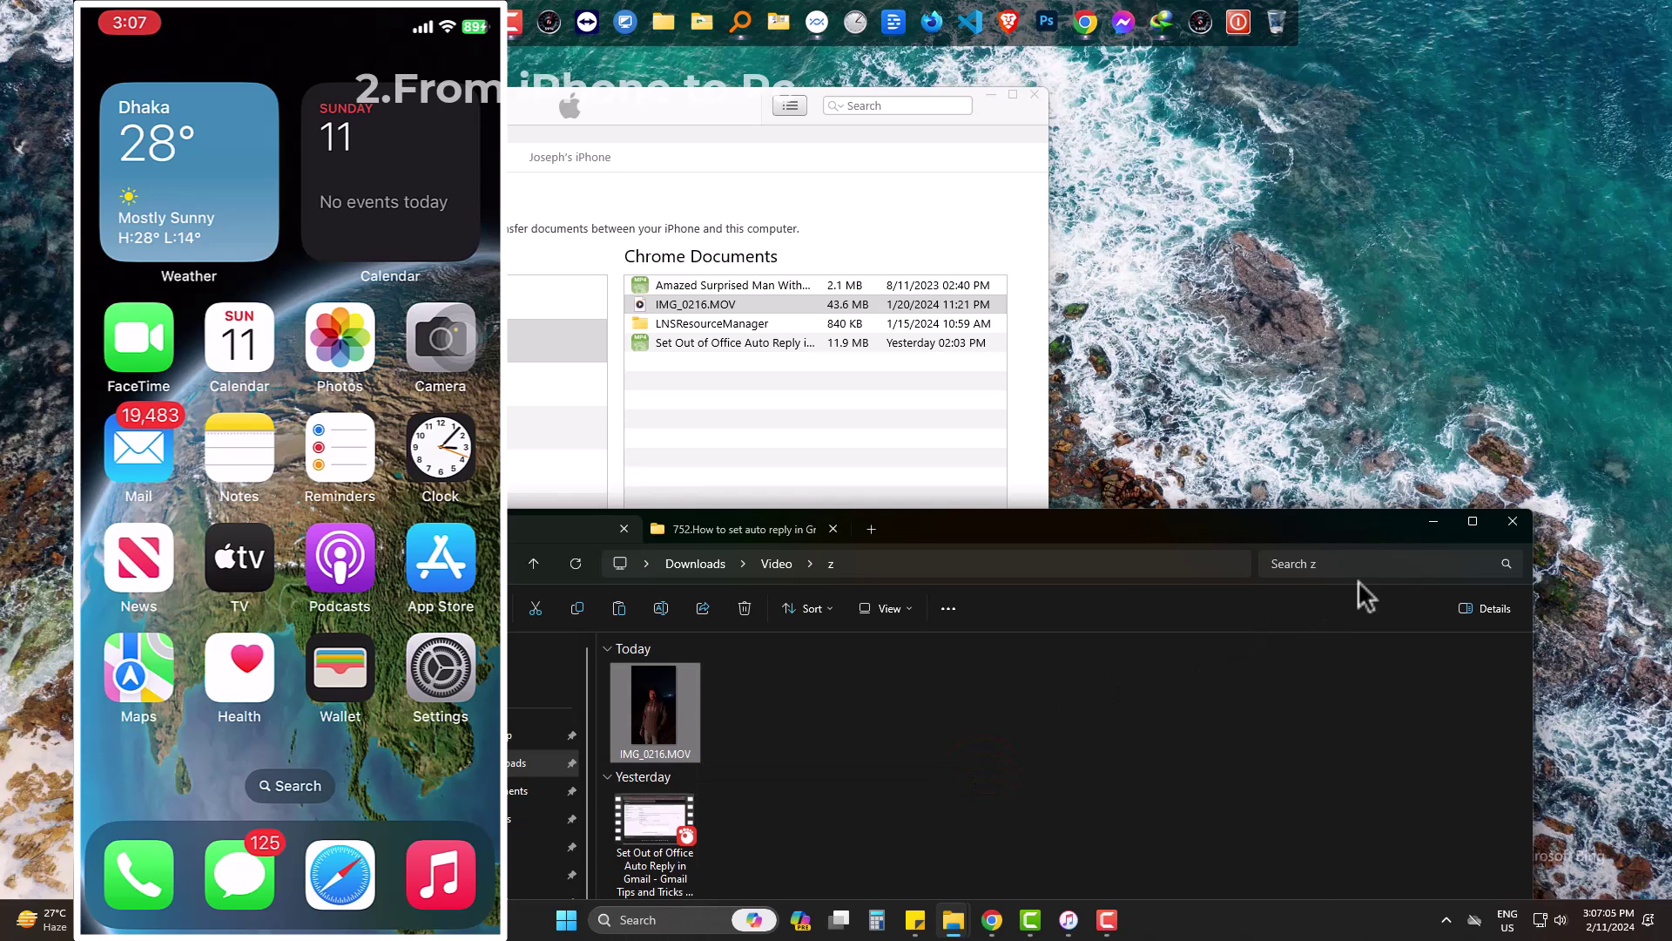
{"action": "left_click", "coordinate": [1473, 524]}
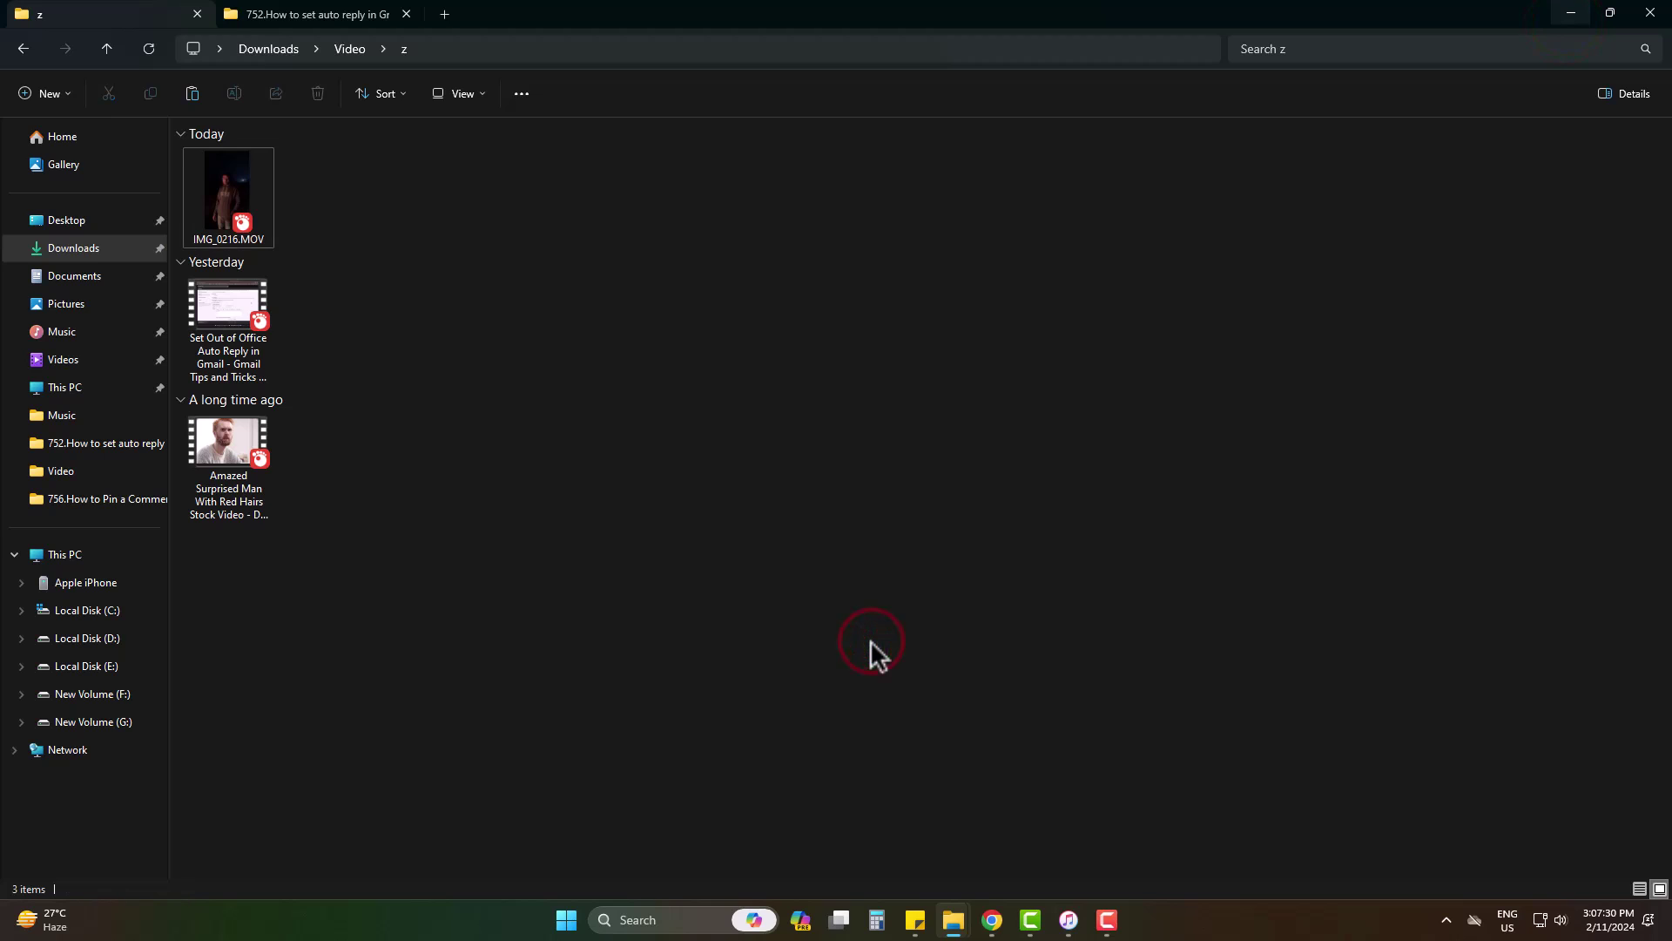
{"action": "left_click", "coordinate": [1609, 9]}
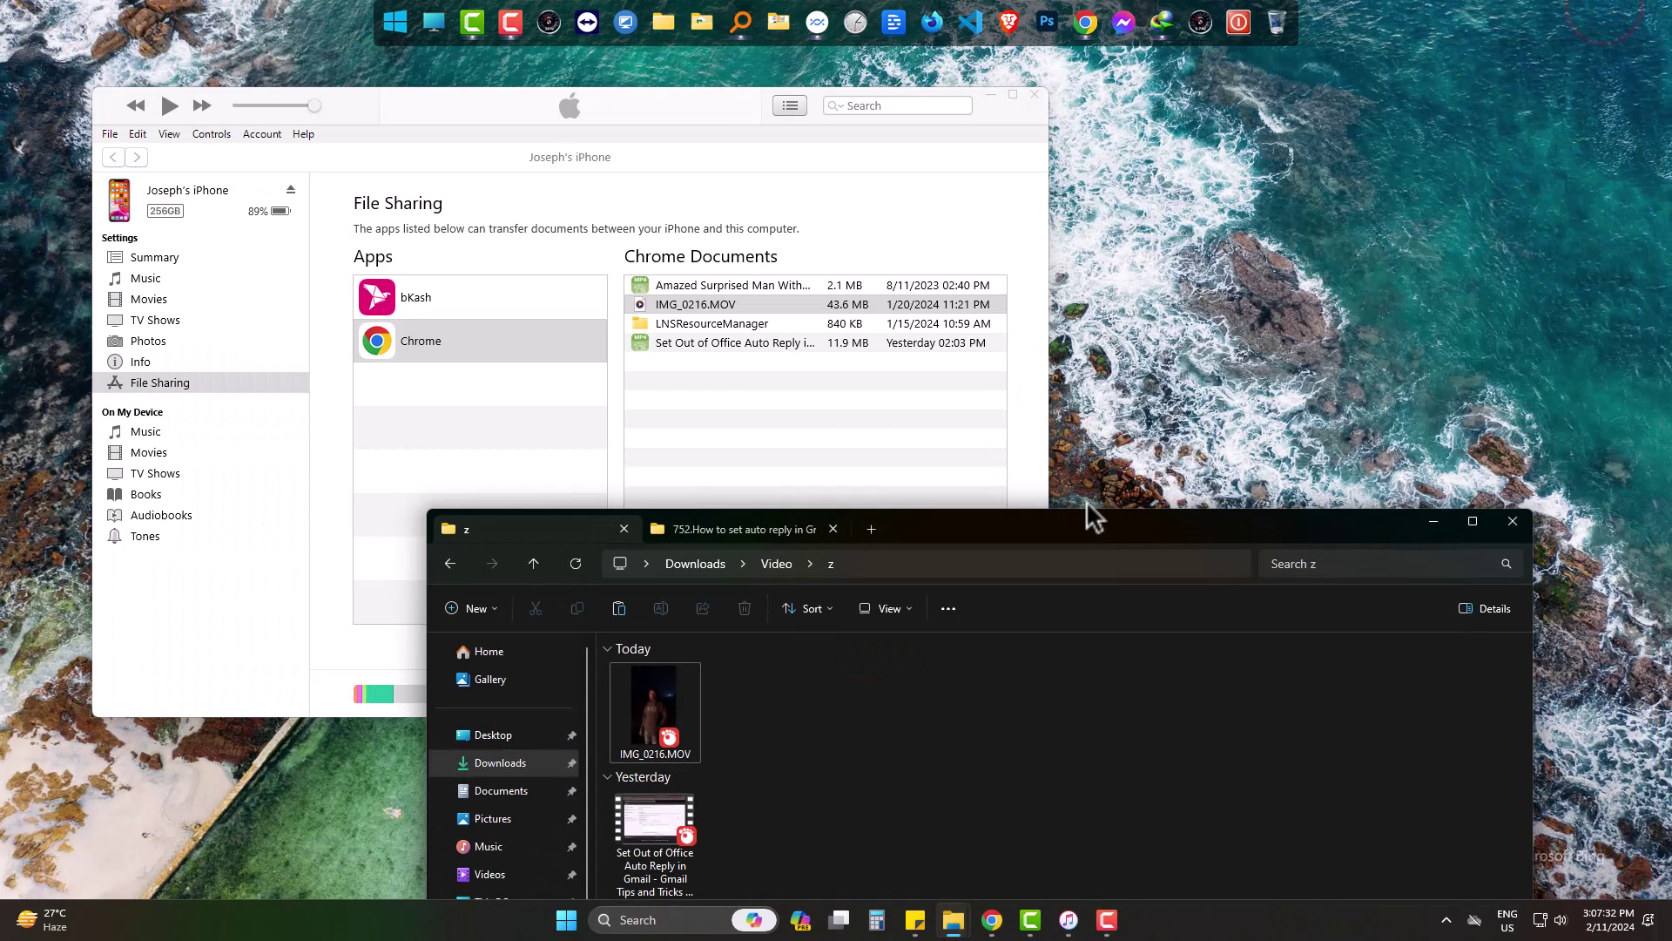
{"action": "mouse_move", "coordinate": [1093, 514]}
{"action": "left_mouse_down"}
{"action": "mouse_move", "coordinate": [1203, 299]}
{"action": "mouse_move", "coordinate": [1293, 410]}
{"action": "left_mouse_up"}
{"action": "left_click", "coordinate": [1011, 135]}
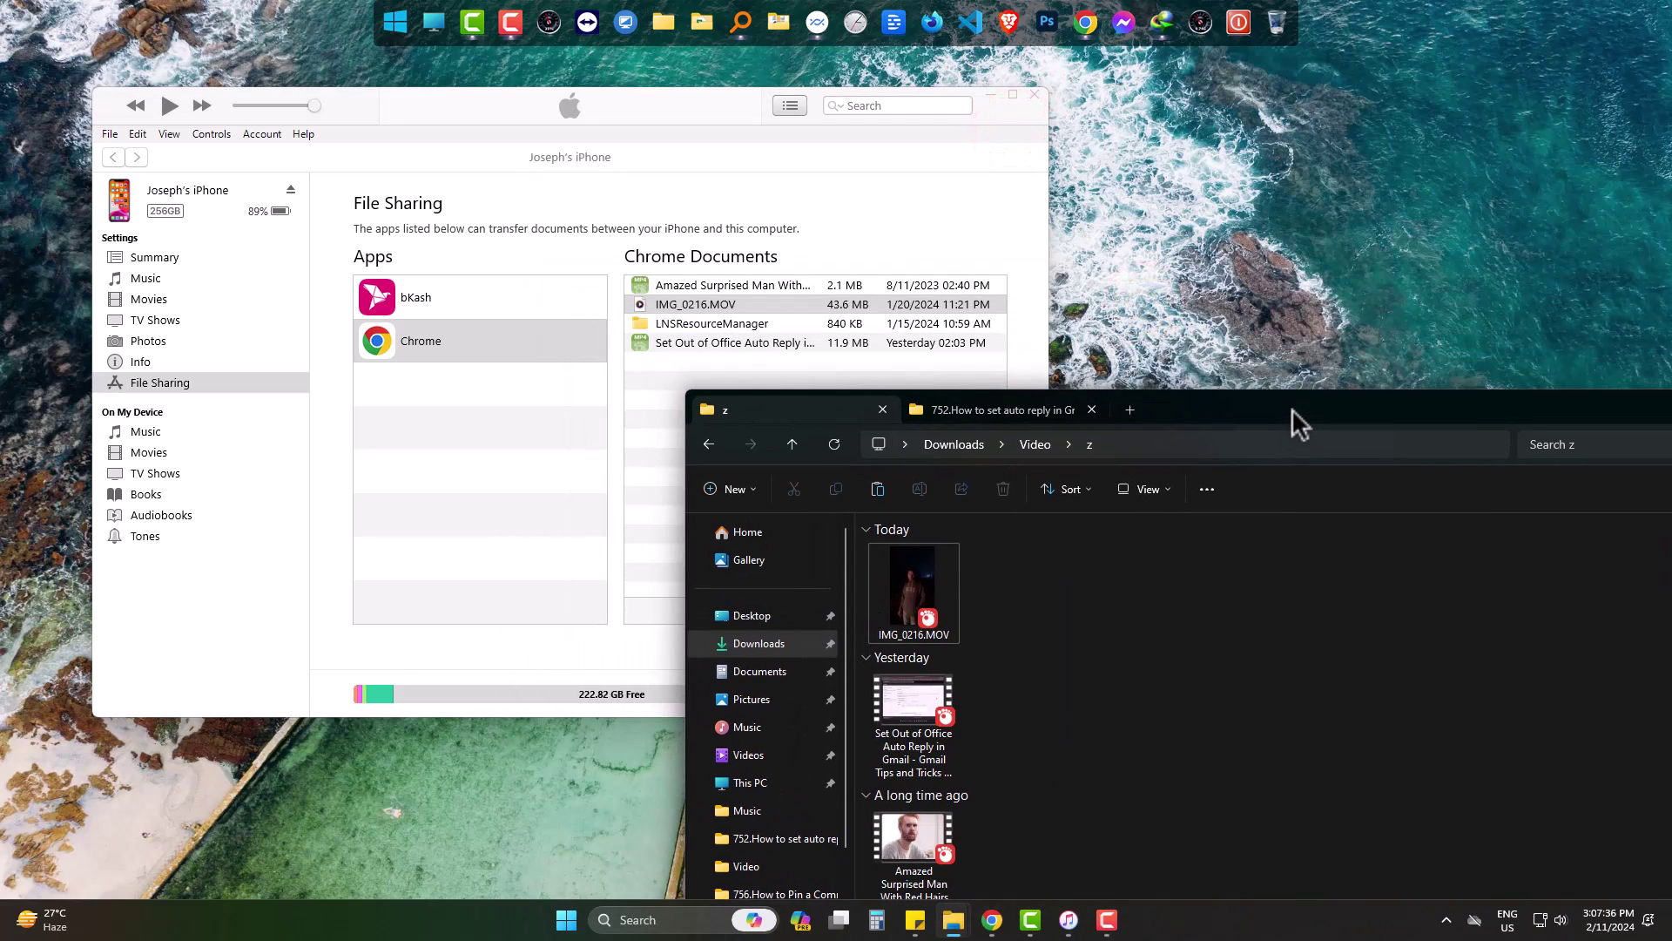